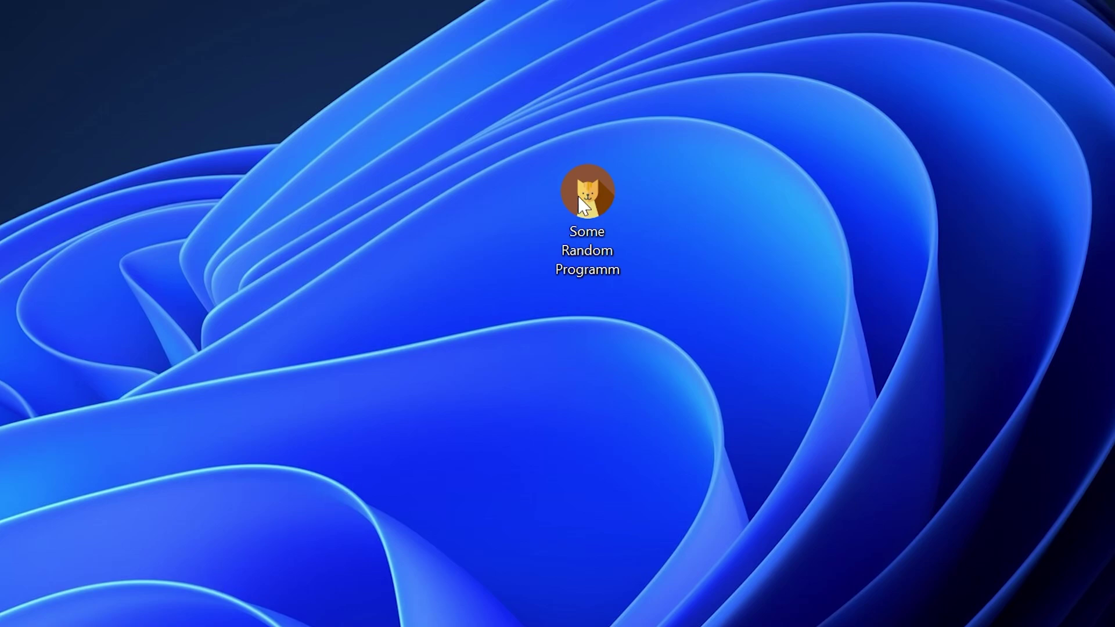
- Launch 'Some Random Programm' from the desktop to reproduce its missing-DLL system error
double_click(599, 189)
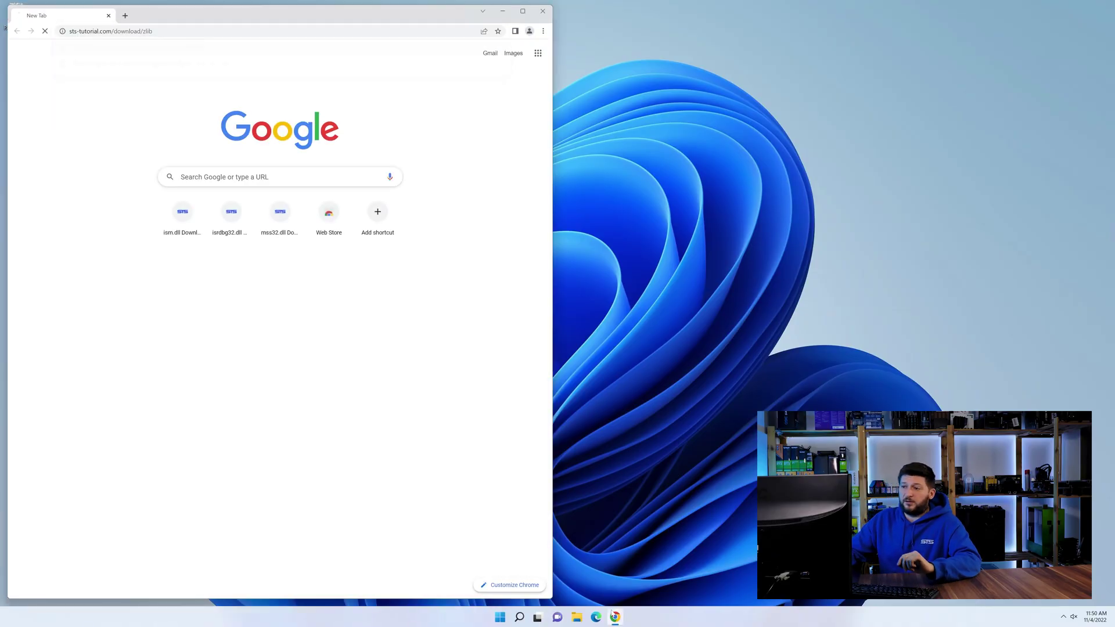
scroll(147, 400, down, 2)
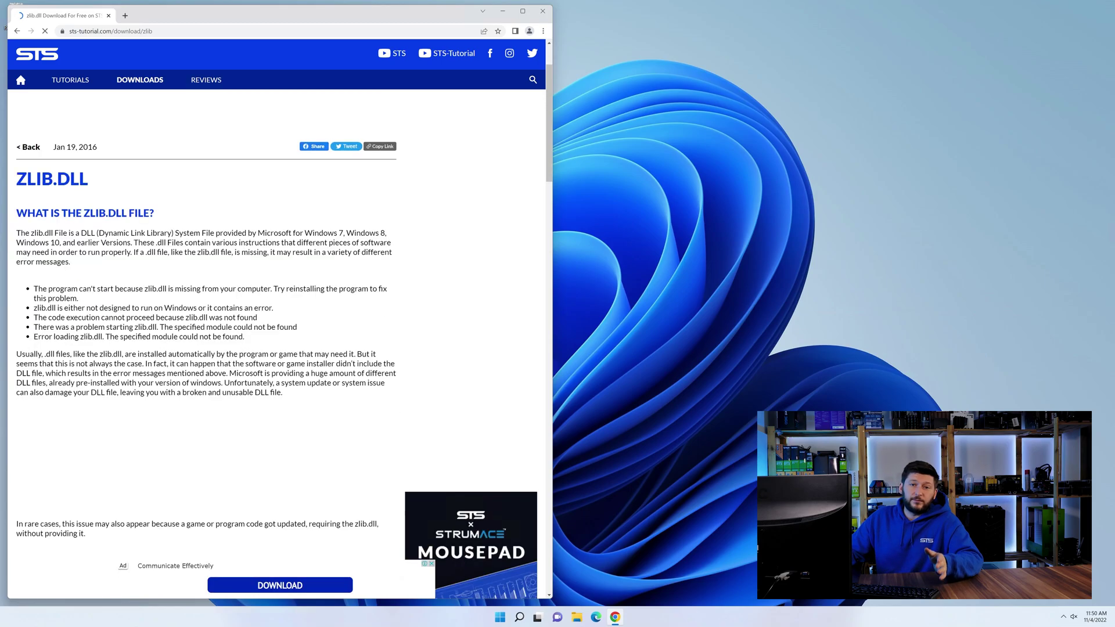
scroll(146, 400, down, 5)
scroll(147, 400, down, 5)
scroll(147, 400, down, 3)
scroll(147, 401, down, 5)
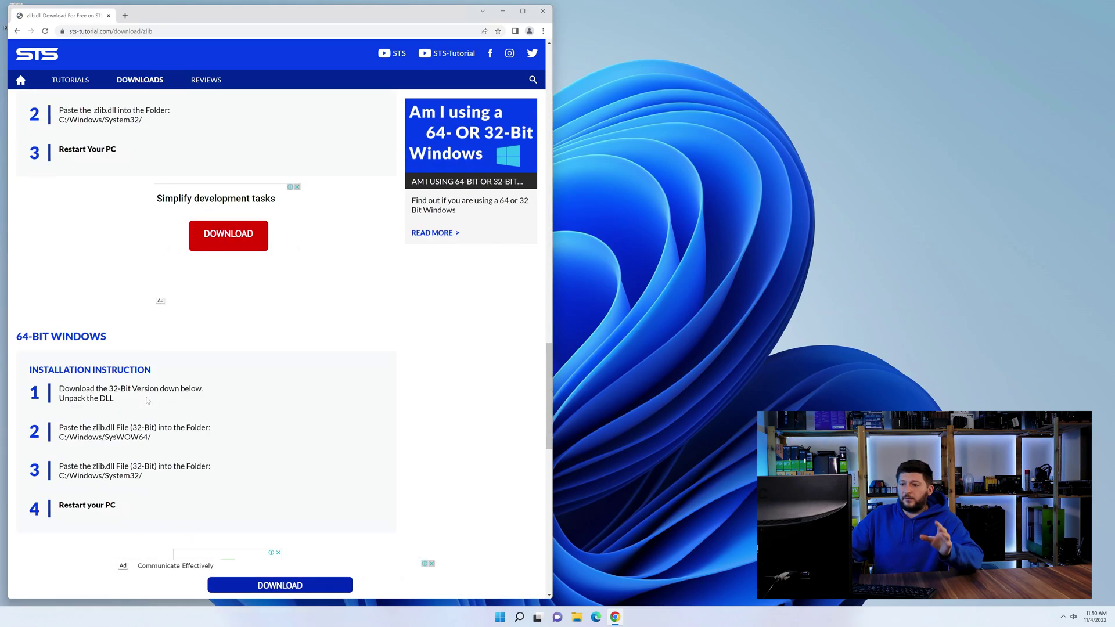
scroll(147, 400, down, 4)
scroll(147, 400, down, 4)
scroll(305, 394, down, 2)
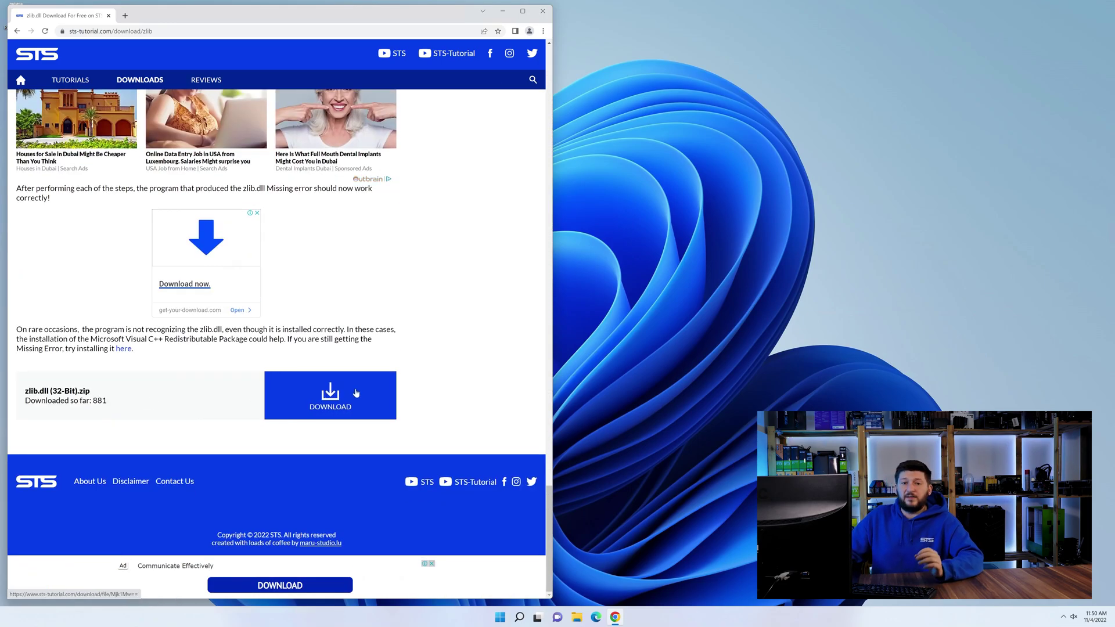
- Download zlib.dll (32-Bit).zip from STS-Tutorial, then close the browser
click(317, 394)
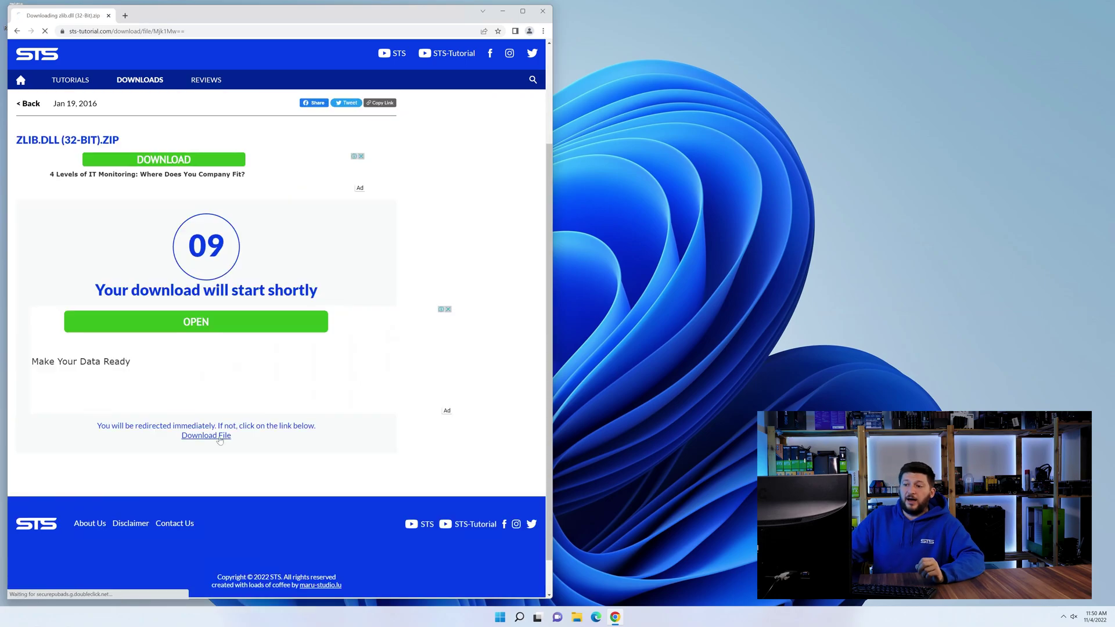
click(542, 12)
- Open a second Explorer window at C:\Windows beside the zlib.dll zip window
drag(559, 38, 532, 342)
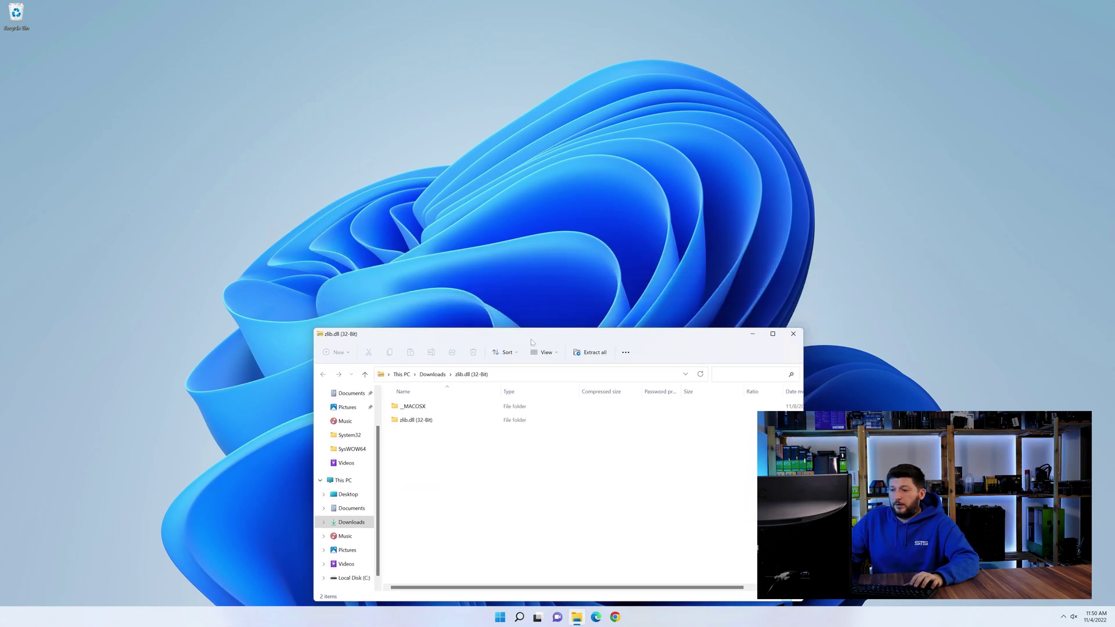
middle_click(577, 617)
click(368, 202)
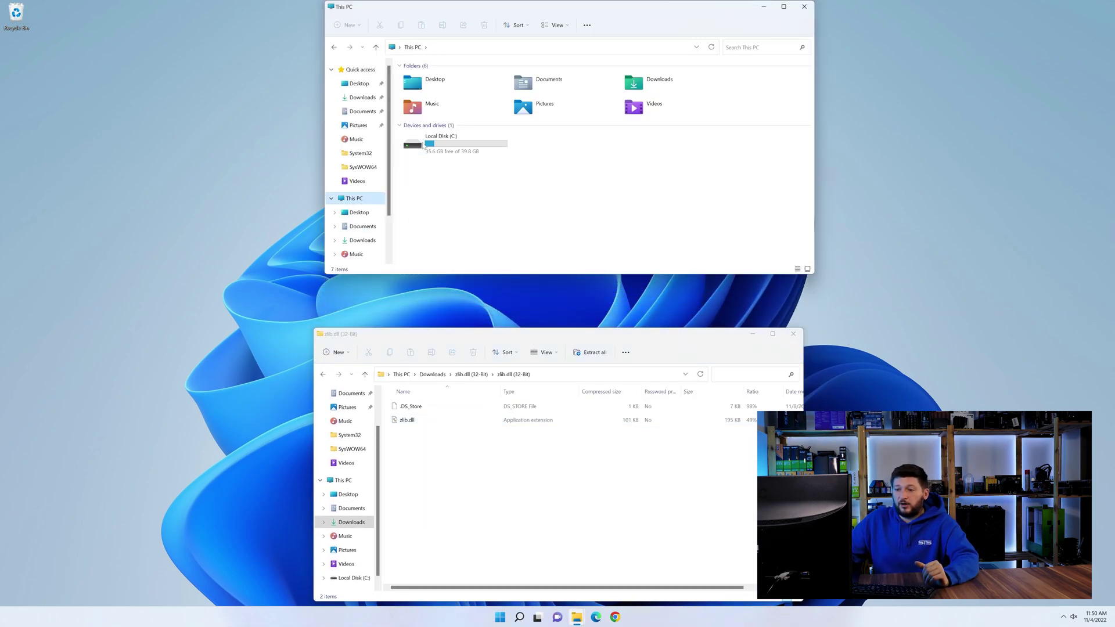
double_click(427, 147)
double_click(418, 162)
scroll(457, 201, down, 5)
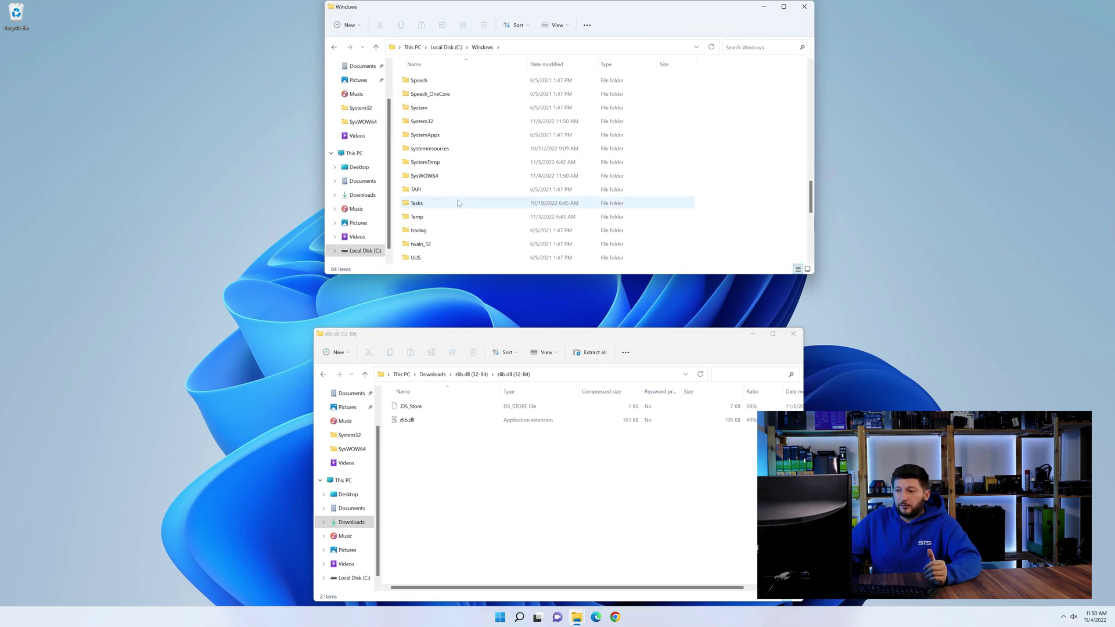
- Copy zlib.dll into SysWOW64 and System32, then close the Windows folder window
click(427, 122)
click(436, 176)
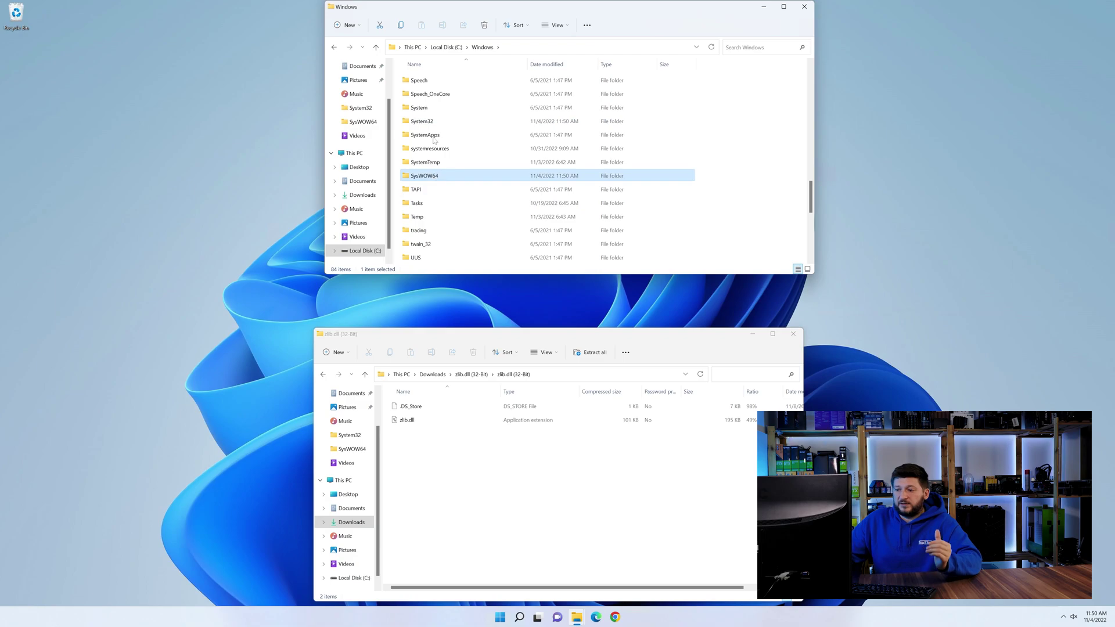
click(431, 126)
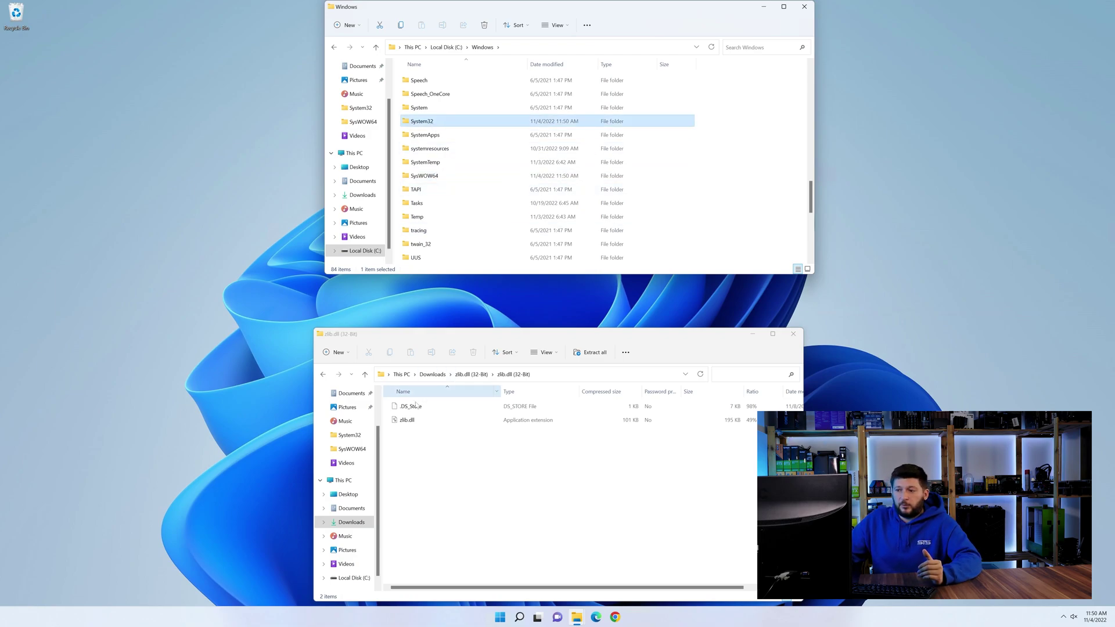
drag(407, 420, 406, 177)
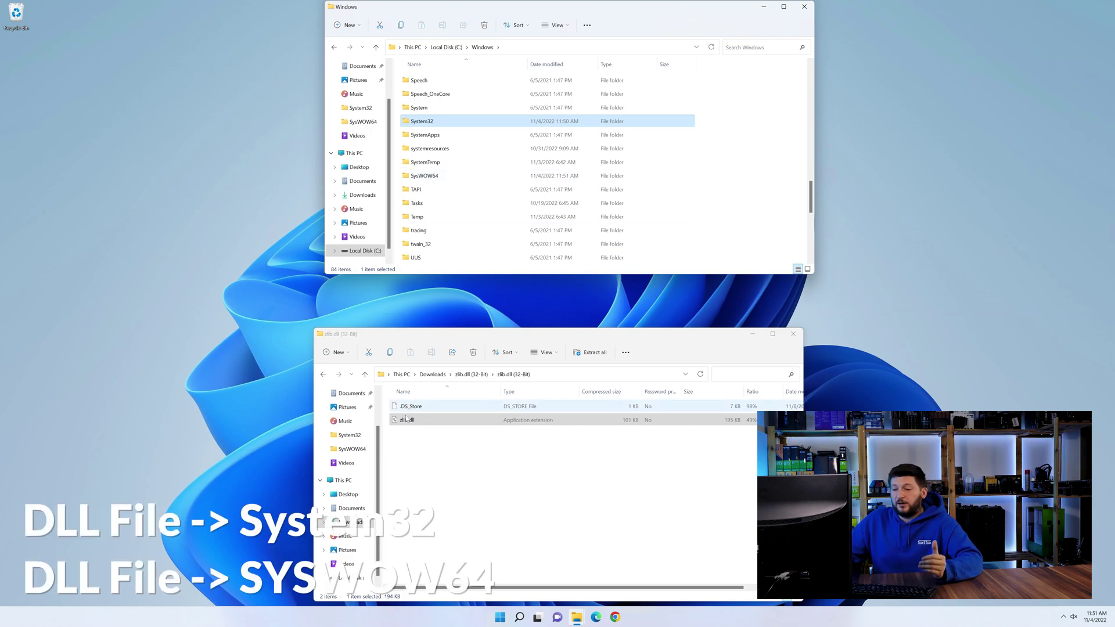
drag(356, 381, 304, 126)
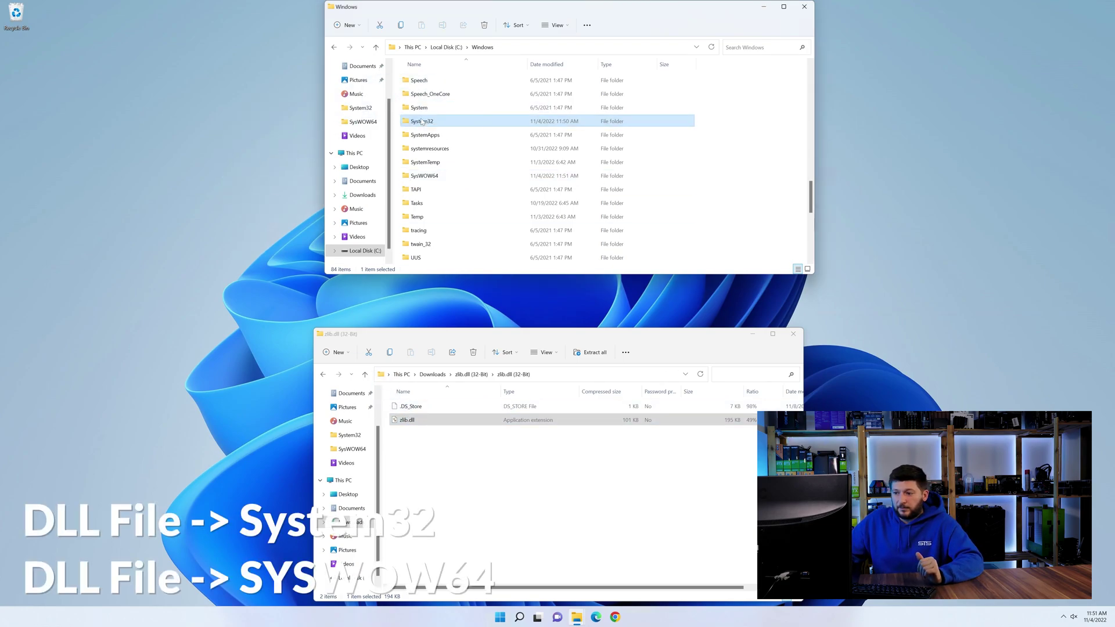
click(805, 7)
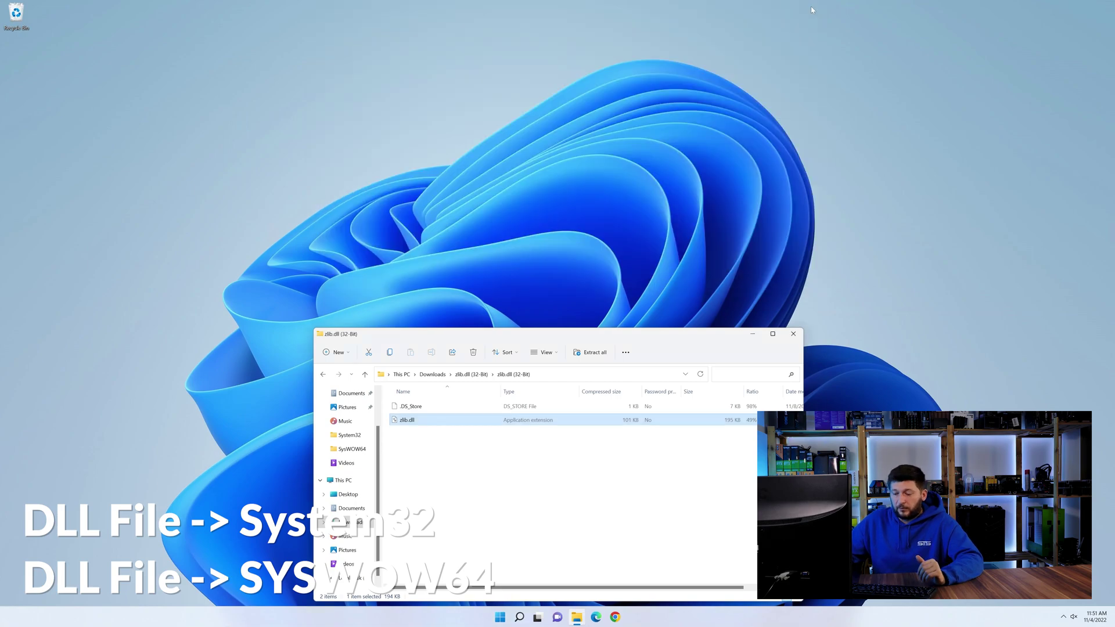
- Close the zlib.dll (32-Bit) File Explorer window
click(792, 334)
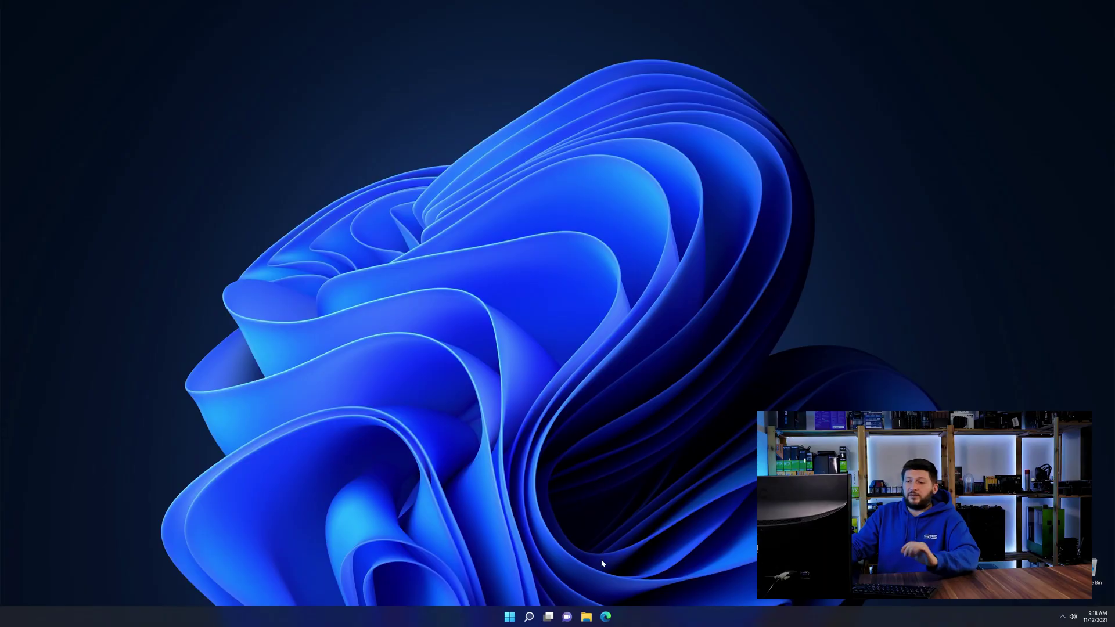
- Go to the sts-tutorial.com credistributable2019 page in Edge and start the 64-bit download
click(607, 617)
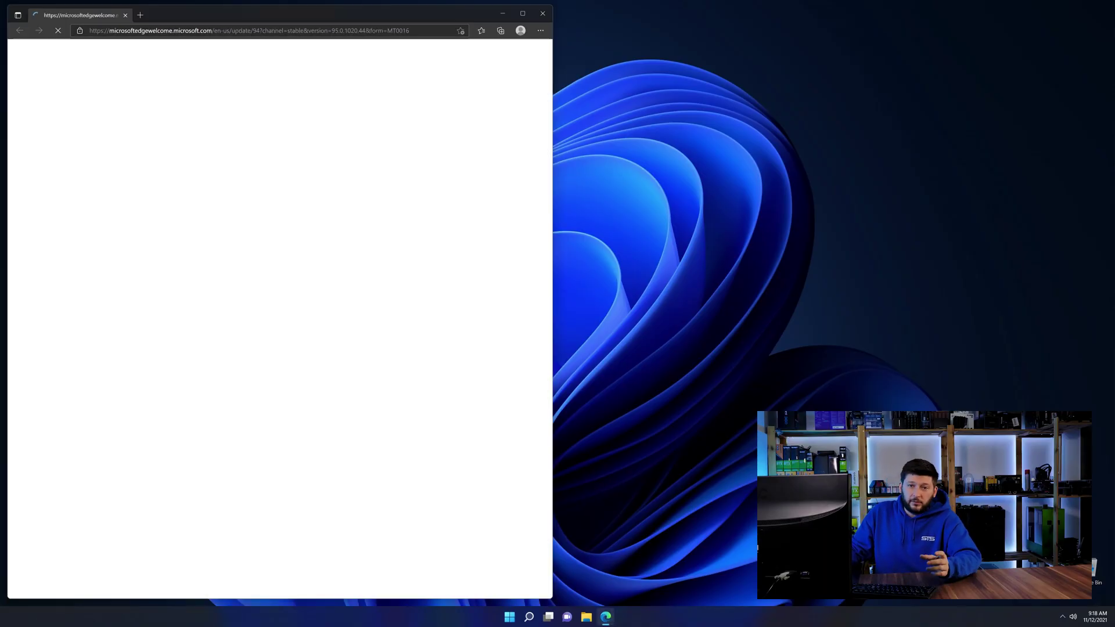
click(309, 31)
text(https://www.sts-tutorial.com/download/credistributable2019)
key(Return)
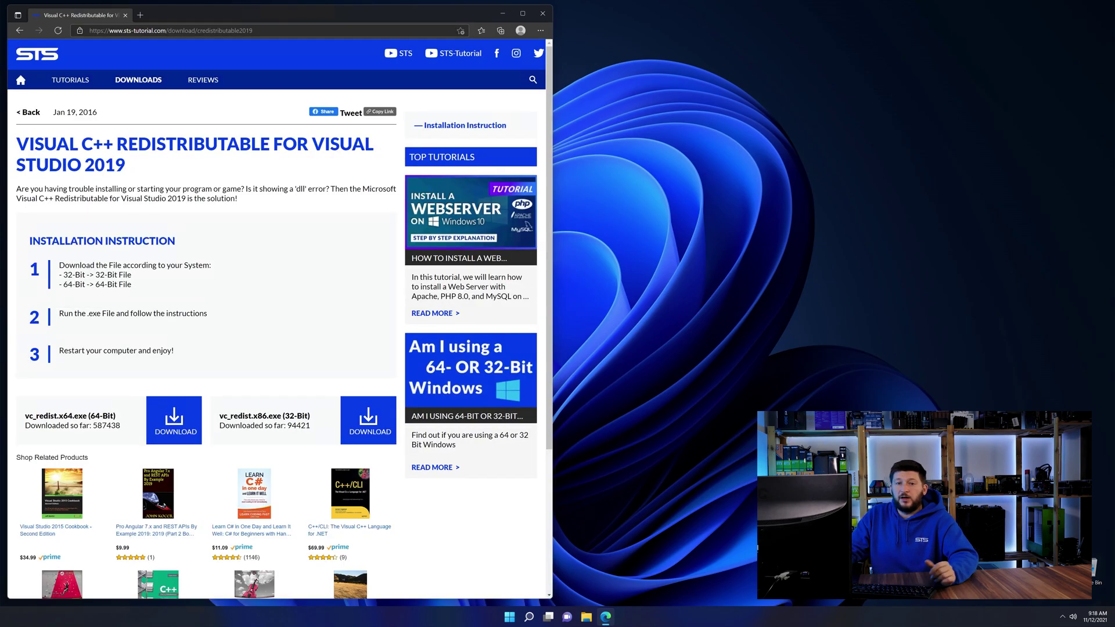
scroll(198, 382, down, 3)
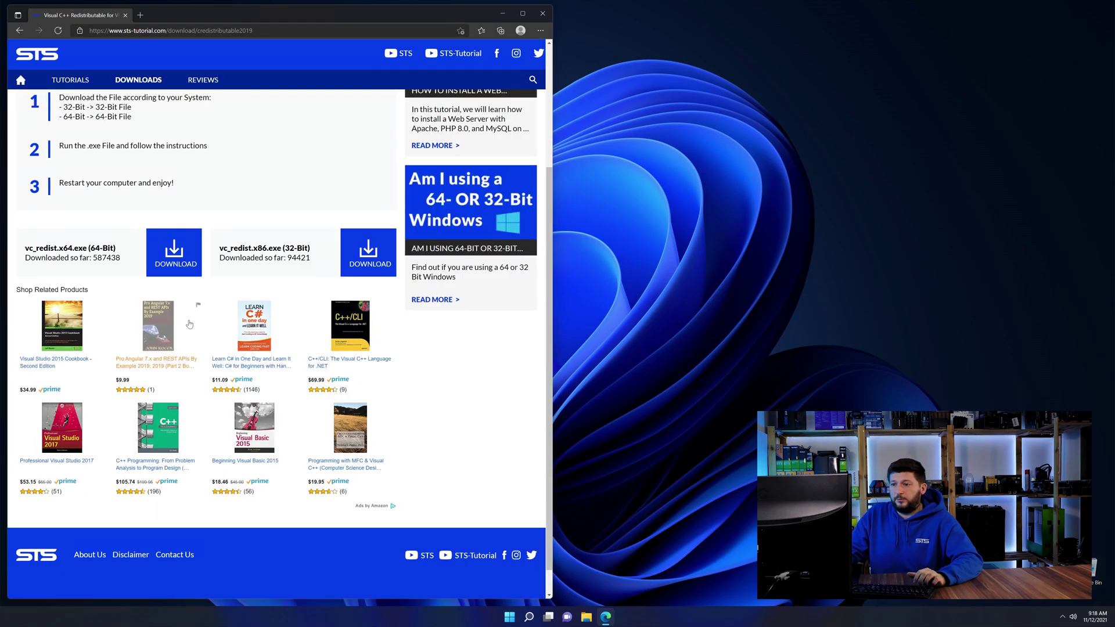
click(382, 264)
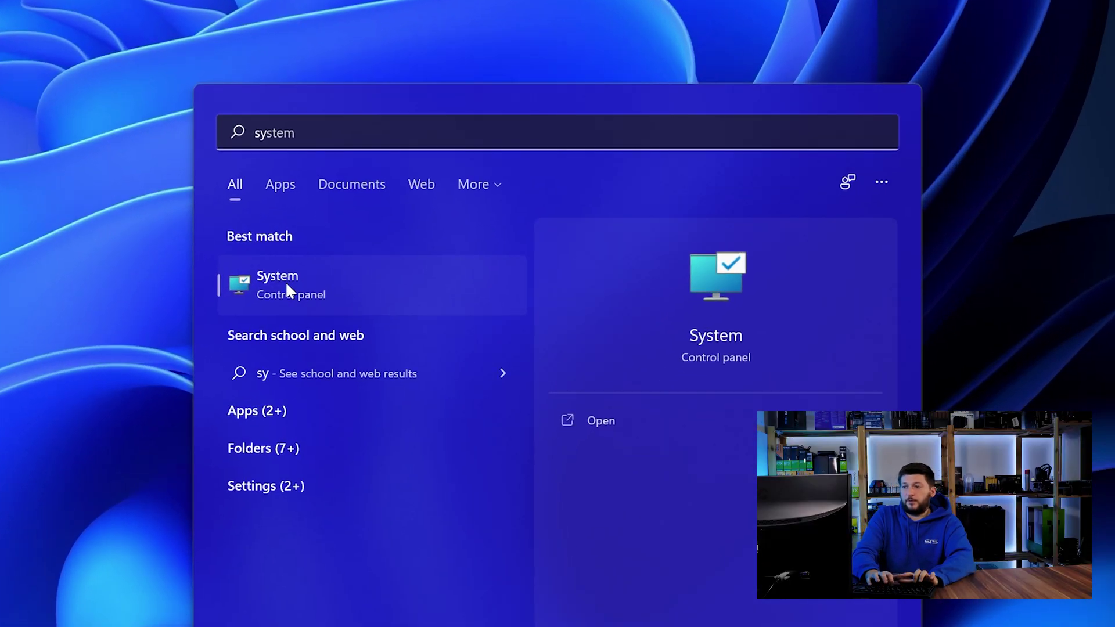
- Check the System type on the Settings About page, confirming a 64-bit operating system
click(323, 288)
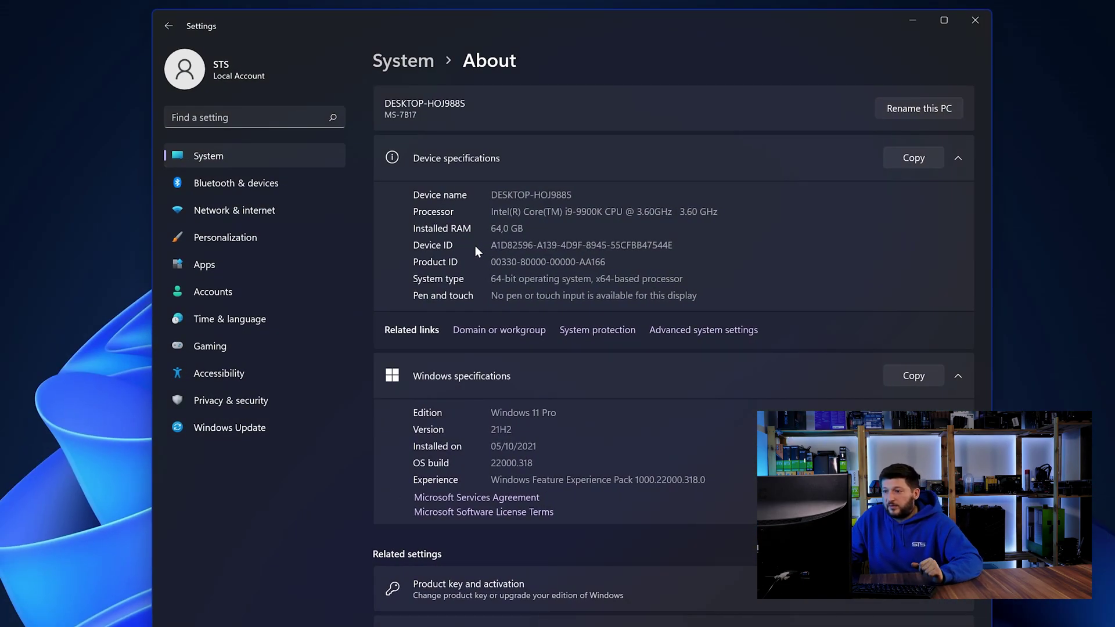
drag(491, 279, 505, 279)
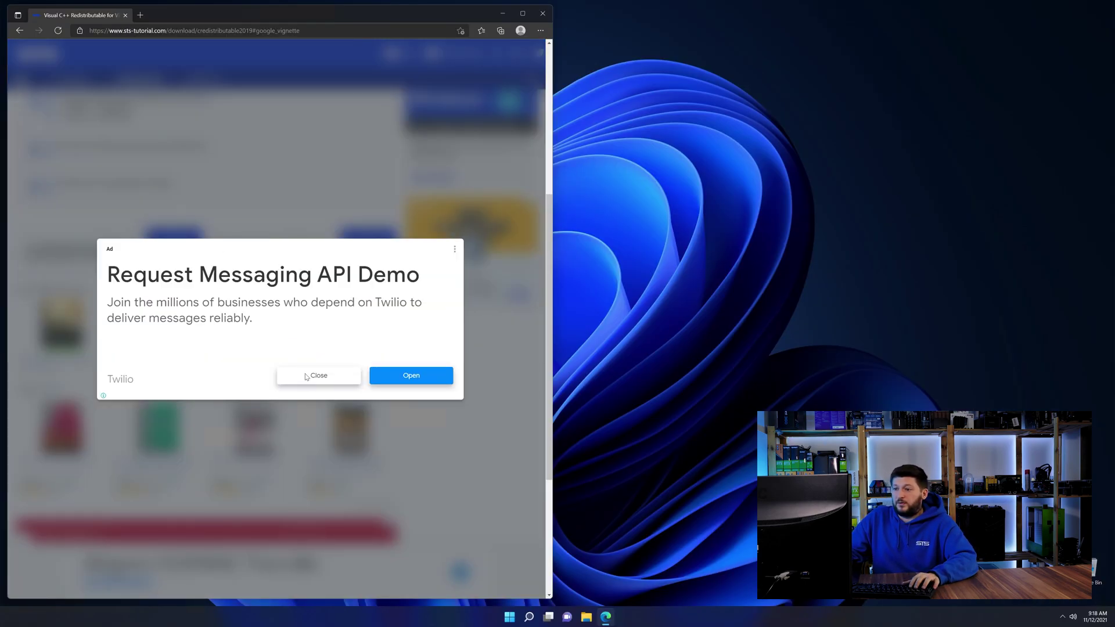
- Dismiss the ad, download vc_redist.x64.exe, and run it from Edge's downloads list
click(306, 377)
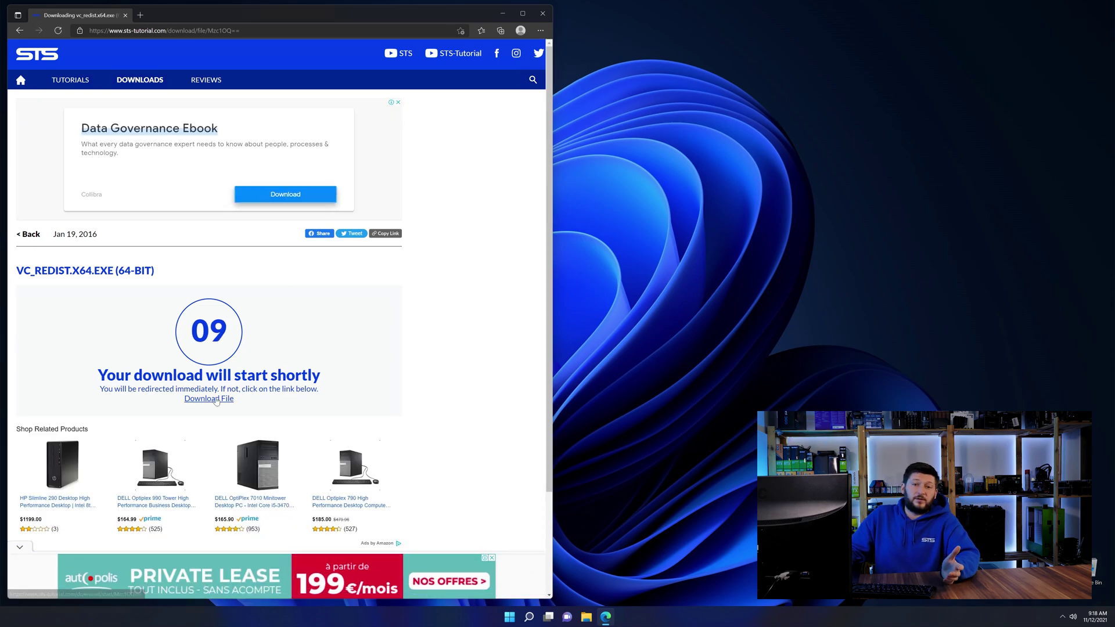
click(216, 400)
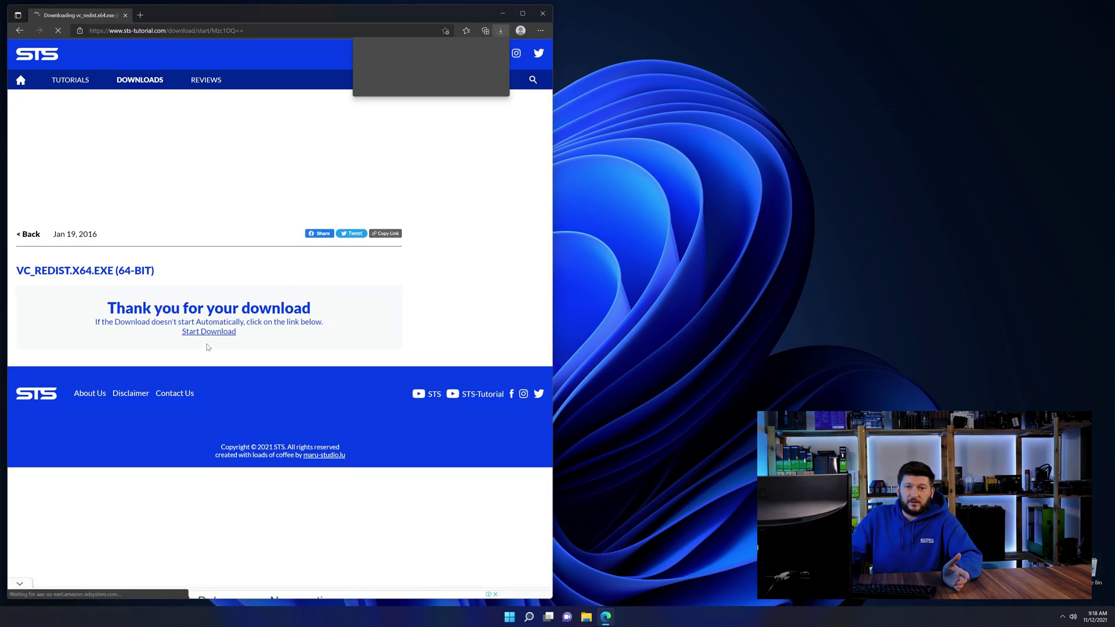
click(416, 68)
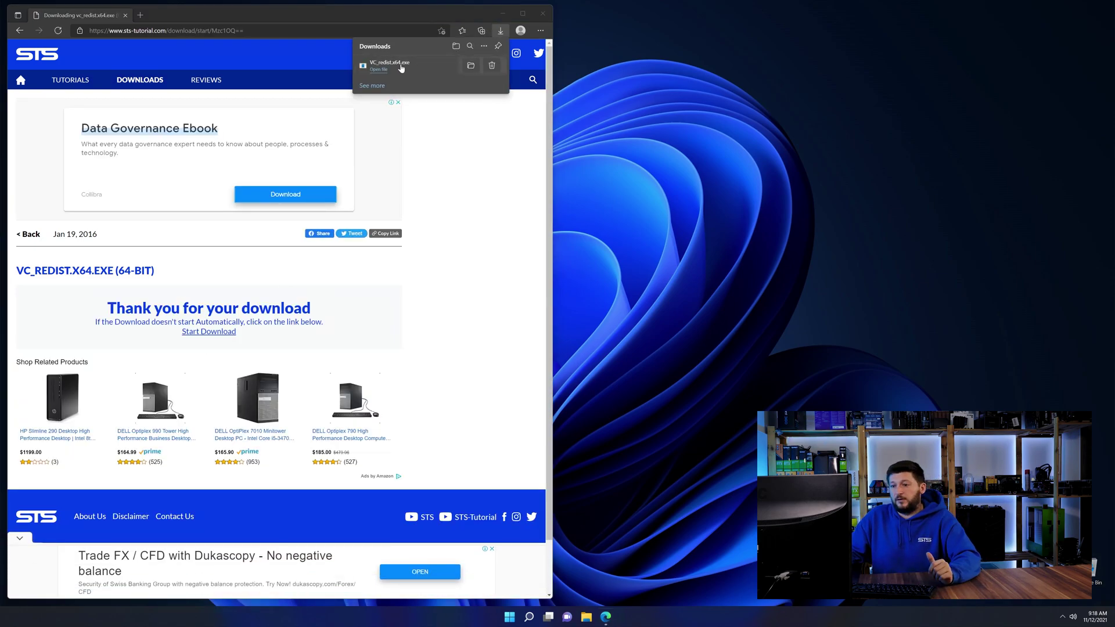